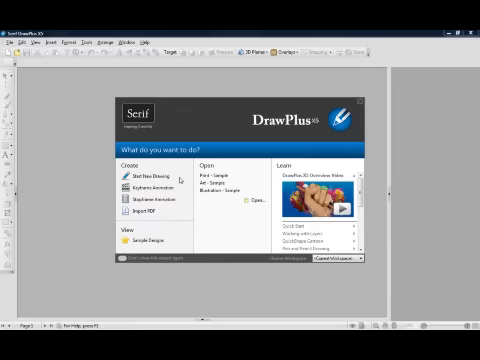
Step: Start a new drawing, pen a green leaf, then shrink and tilt it above the fruit
{"action": "left_click", "coordinate": [167, 178]}
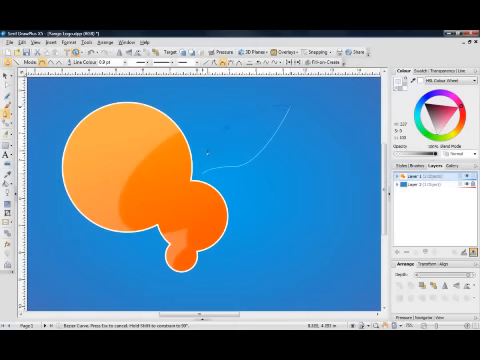
{"action": "key", "text": "Escape"}
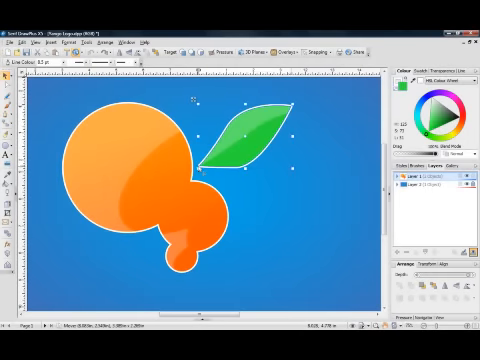
{"action": "left_click_drag", "start_coordinate": [292, 170], "coordinate": [270, 150]}
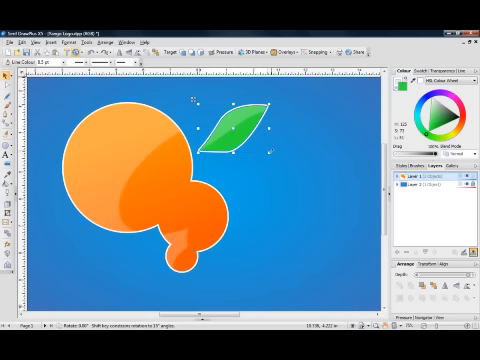
{"action": "mouse_move", "coordinate": [232, 128]}
{"action": "left_mouse_down"}
{"action": "mouse_move", "coordinate": [225, 118]}
{"action": "mouse_move", "coordinate": [232, 150]}
{"action": "left_mouse_up"}
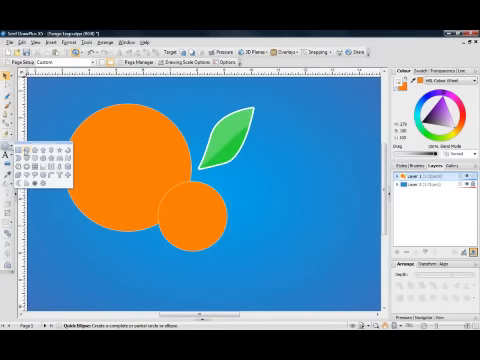
Step: Draw a small circle below the medium one and merge the large and medium circles with Shape Builder
{"action": "left_click", "coordinate": [24, 150]}
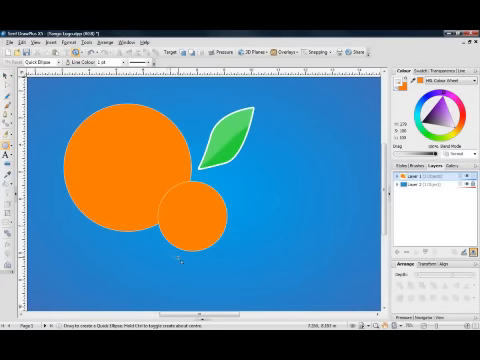
{"action": "left_click_drag", "start_coordinate": [165, 245], "coordinate": [195, 270]}
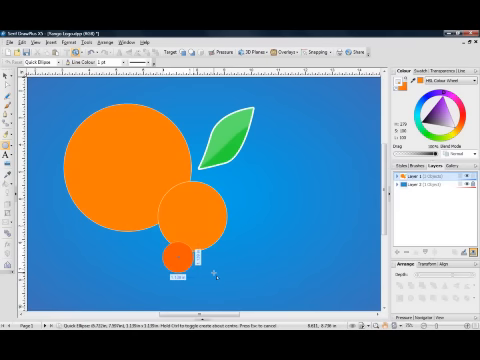
{"action": "left_click", "coordinate": [215, 275]}
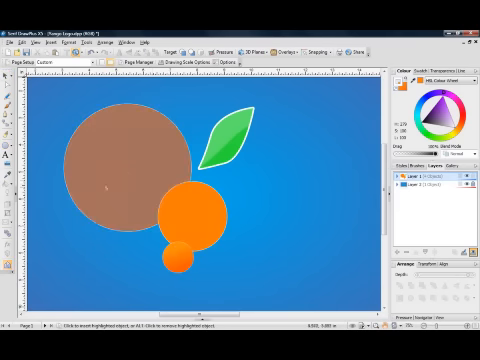
{"action": "mouse_move", "coordinate": [118, 162]}
{"action": "left_mouse_down"}
{"action": "mouse_move", "coordinate": [195, 212]}
{"action": "mouse_move", "coordinate": [177, 257]}
{"action": "left_mouse_up"}
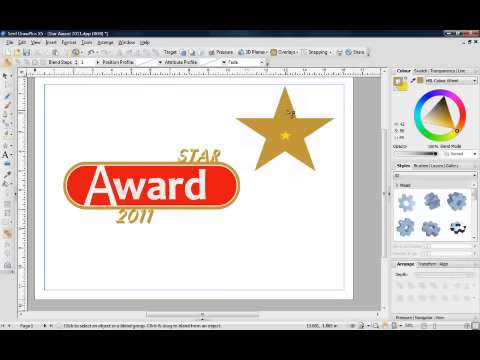
Step: Fill the gold star with a radial gradient and fit the blended stars to the arc
{"action": "left_click", "coordinate": [289, 113]}
{"action": "left_click", "coordinate": [286, 136]}
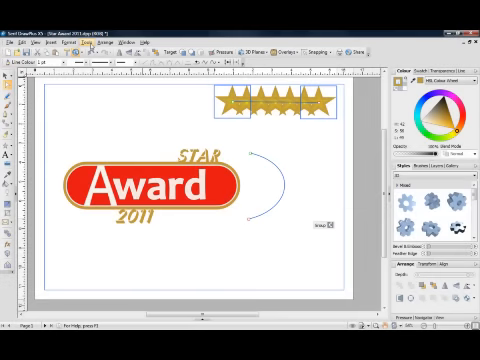
{"action": "left_click", "coordinate": [88, 43]}
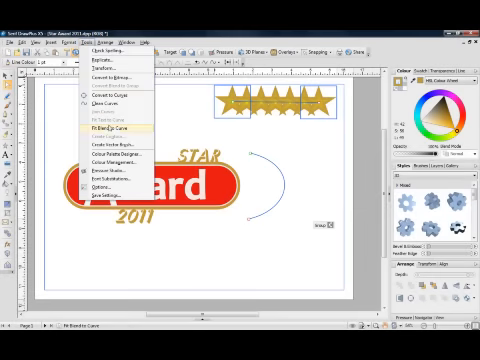
{"action": "left_click", "coordinate": [112, 128]}
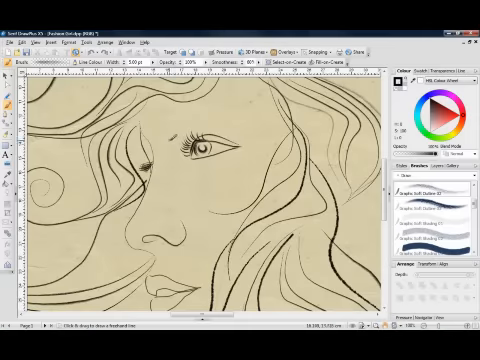
Step: Brush a small stroke near the eyebrow and calibrate tablet pressure with Firm strokes
{"action": "left_click_drag", "start_coordinate": [204, 118], "coordinate": [224, 120]}
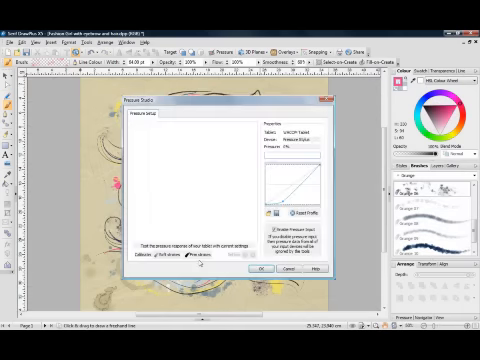
{"action": "left_click", "coordinate": [198, 254]}
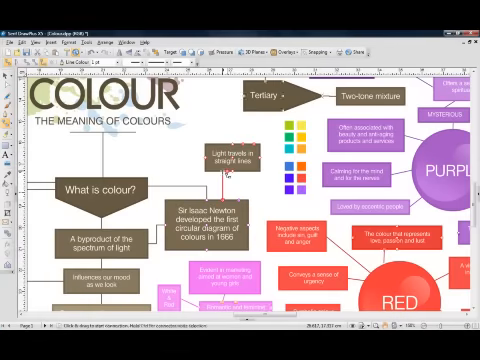
Step: Move the light-travels box above the Newton box and place the 5.819 m dimension on the plan
{"action": "left_click_drag", "start_coordinate": [232, 158], "coordinate": [156, 150]}
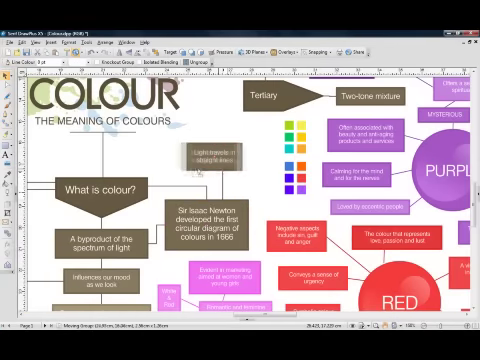
{"action": "left_click", "coordinate": [145, 170]}
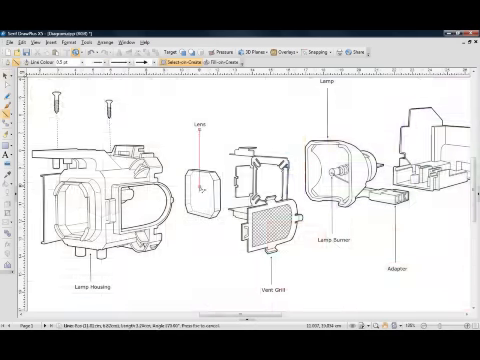
{"action": "key", "text": "Escape"}
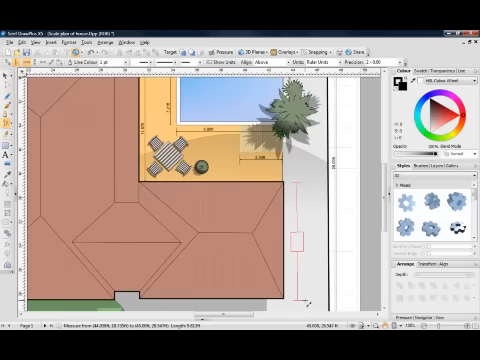
{"action": "left_click", "coordinate": [300, 297]}
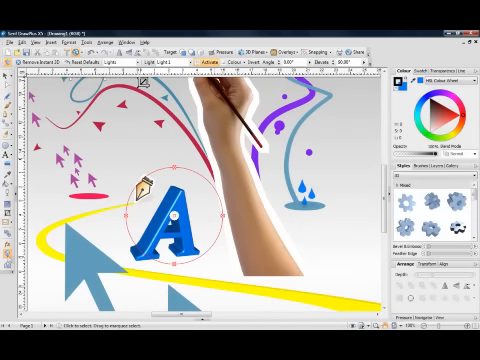
Step: Rotate the blue 3D letter A in space with its Instant 3D handle
{"action": "left_click_drag", "start_coordinate": [175, 213], "coordinate": [130, 247]}
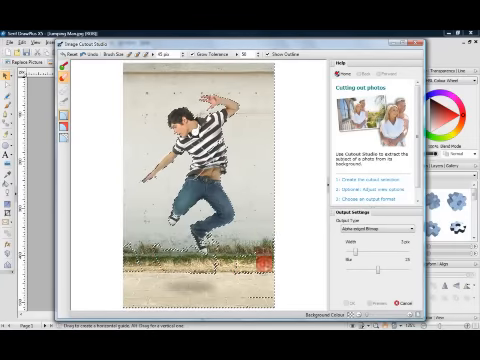
Step: Mark the background for removal, then brighten the cut-out man with PhotoLab Lighting in split view
{"action": "left_click", "coordinate": [264, 258]}
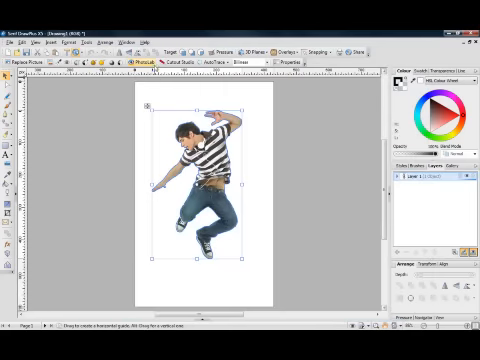
{"action": "left_click", "coordinate": [143, 62]}
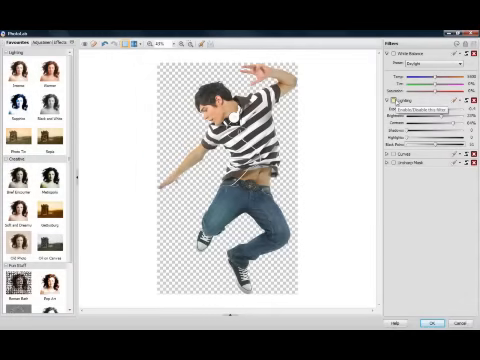
{"action": "left_click", "coordinate": [392, 101]}
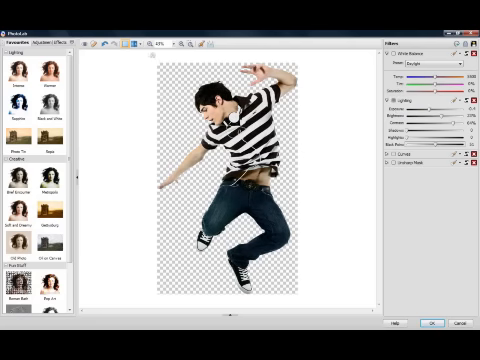
{"action": "left_click", "coordinate": [137, 44]}
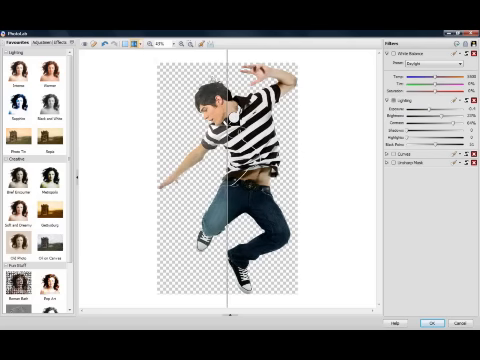
{"action": "left_click_drag", "start_coordinate": [228, 76], "coordinate": [298, 76]}
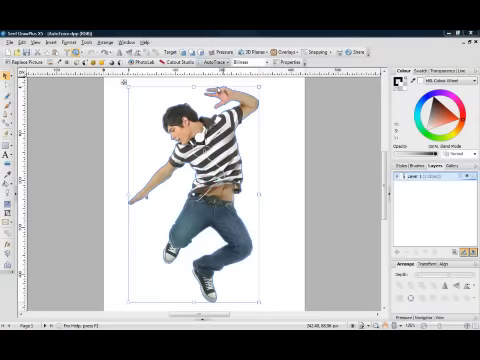
Step: AutoTrace the photo into vectors, then drag a tart picture onto the dessert menu
{"action": "left_click", "coordinate": [424, 286]}
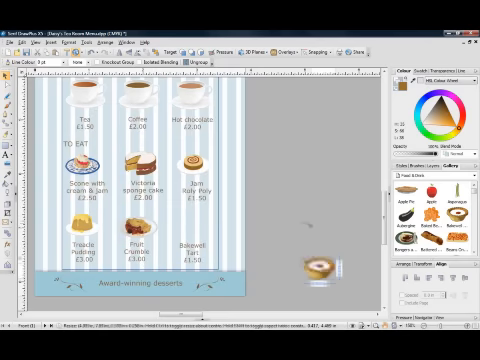
{"action": "left_click_drag", "start_coordinate": [318, 268], "coordinate": [74, 85]}
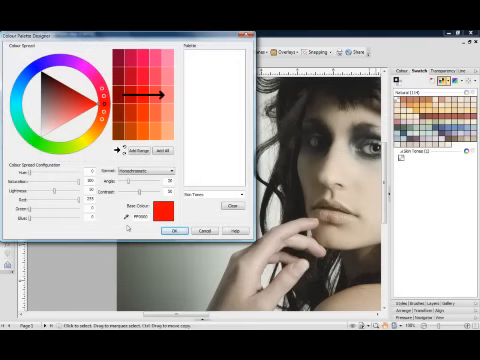
Step: Sample the woman's skin tone, add all generated shades and confirm the new palette
{"action": "left_click_drag", "start_coordinate": [163, 210], "coordinate": [364, 198]}
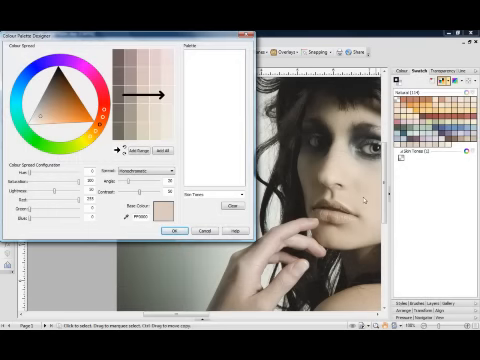
{"action": "left_click", "coordinate": [164, 150]}
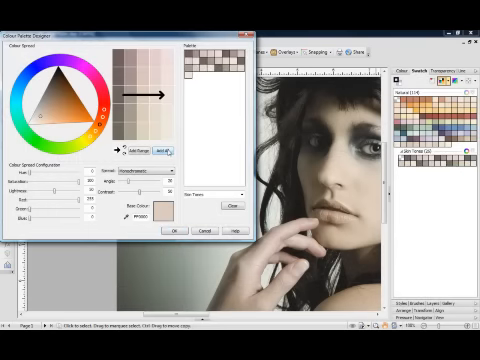
{"action": "left_click", "coordinate": [175, 231]}
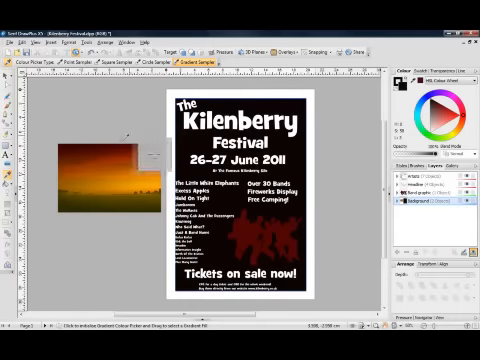
Step: Sample a colour gradient down the sunset photo with the Gradient Sampler
{"action": "left_click_drag", "start_coordinate": [107, 148], "coordinate": [107, 200]}
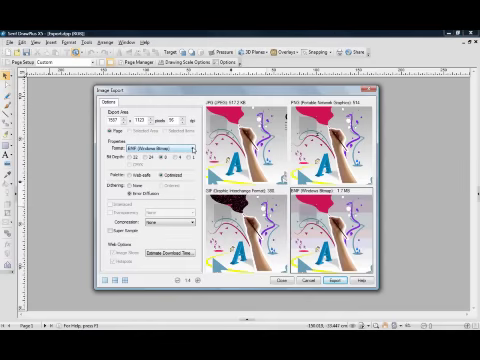
Step: Choose TIF (Tagged Image File) as the image export format
{"action": "left_click", "coordinate": [193, 149]}
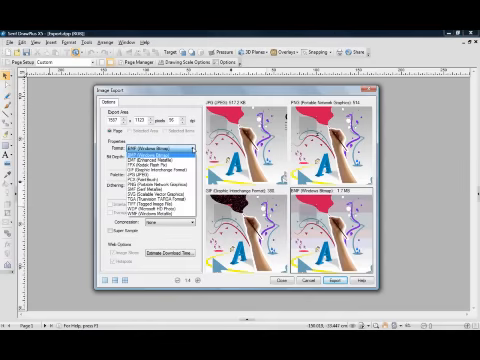
{"action": "left_click", "coordinate": [160, 202]}
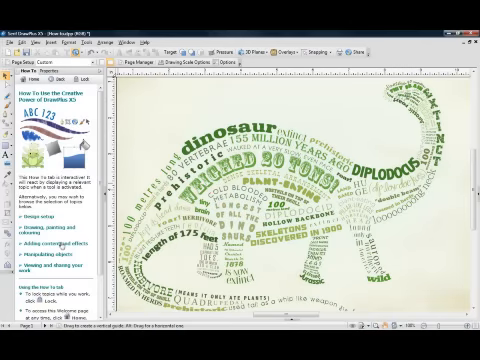
Step: View the How To 'Adding text' topic, then select the Creating Logos tutorial in the startup wizard
{"action": "left_click", "coordinate": [62, 243]}
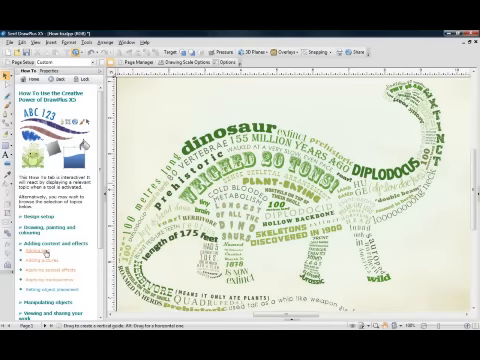
{"action": "left_click", "coordinate": [45, 252]}
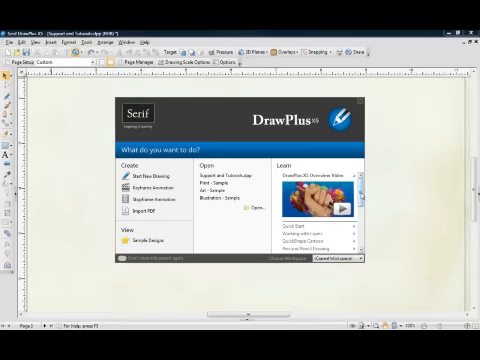
{"action": "scroll", "coordinate": [320, 210], "scroll_direction": "down", "scroll_amount": 4}
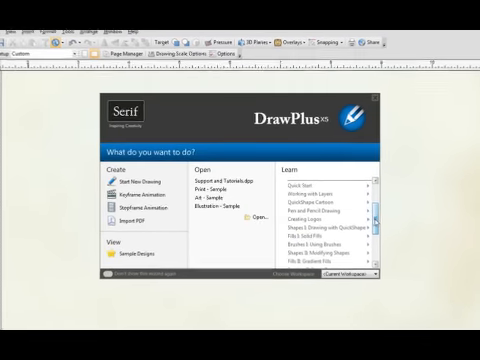
{"action": "left_click", "coordinate": [320, 219]}
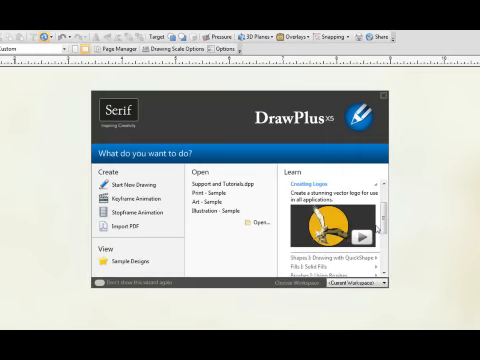